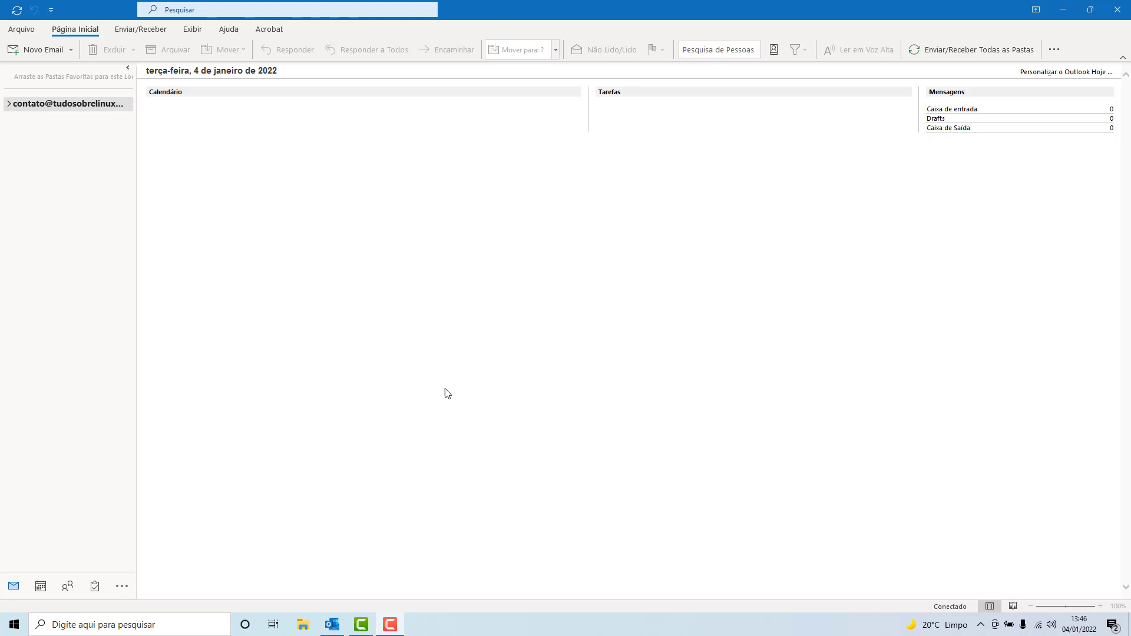
Step: From Arquivo, open the Configurações de Conta dialog listing the existing IMAP/SMTP account
left_click(20, 30)
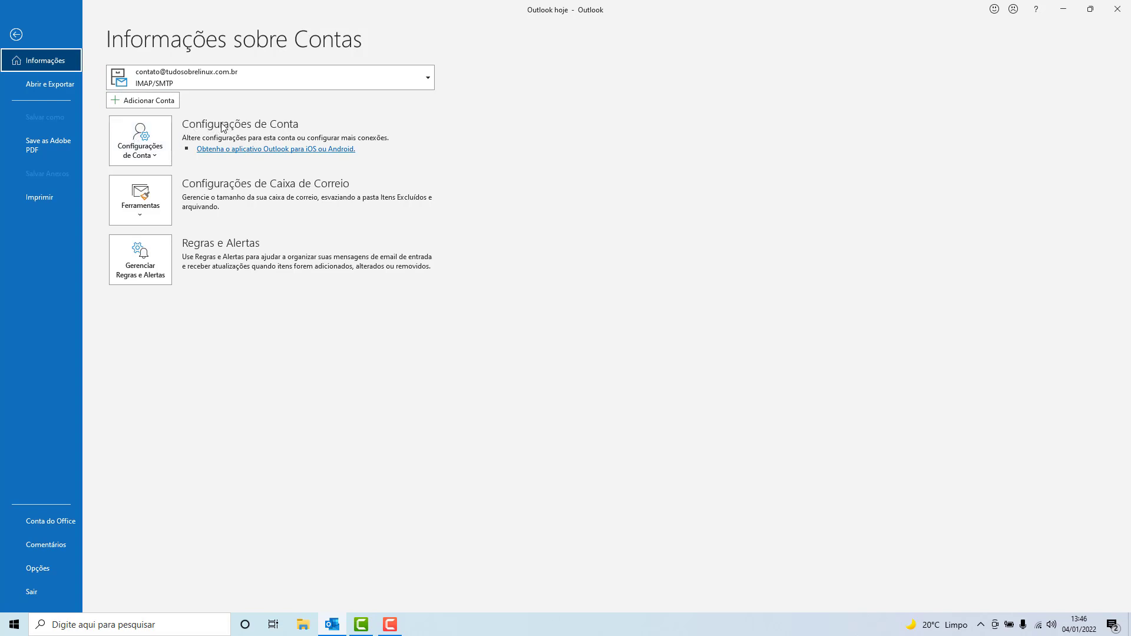
left_click(133, 143)
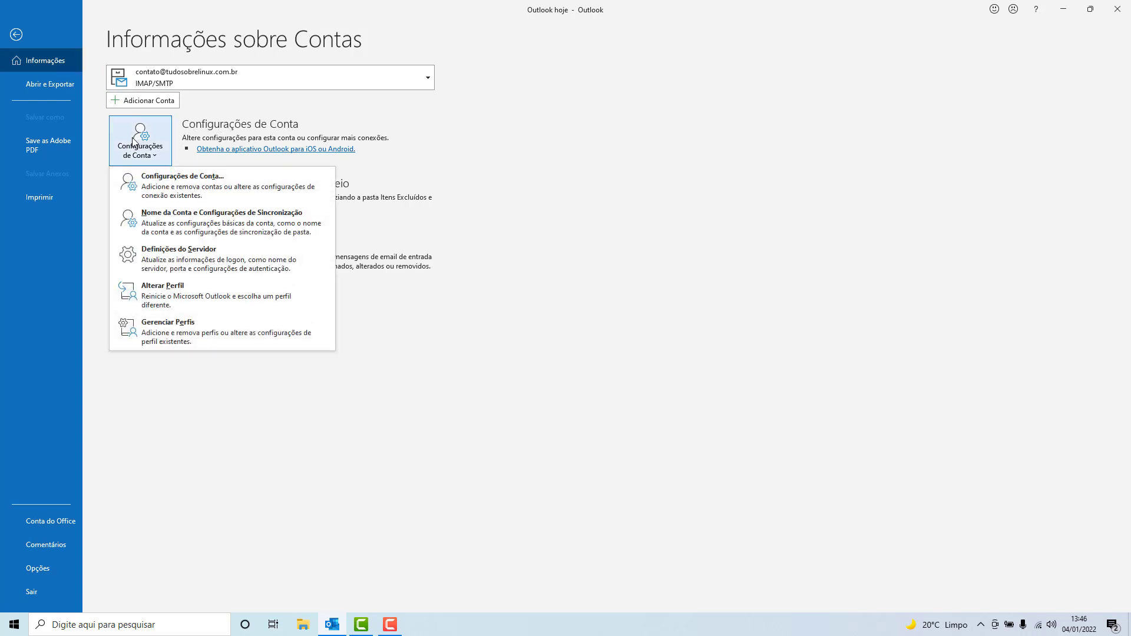
left_click(132, 180)
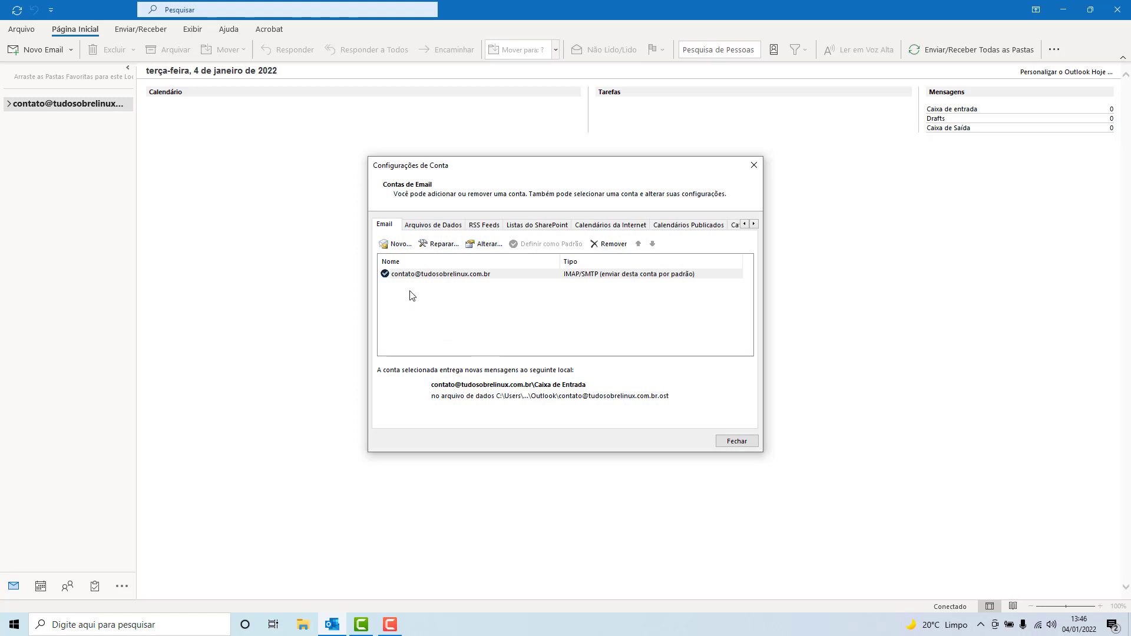
Step: Start a new account with the new email address, ticking Configurar minha conta manualmente under Opções avançadas
left_click(396, 245)
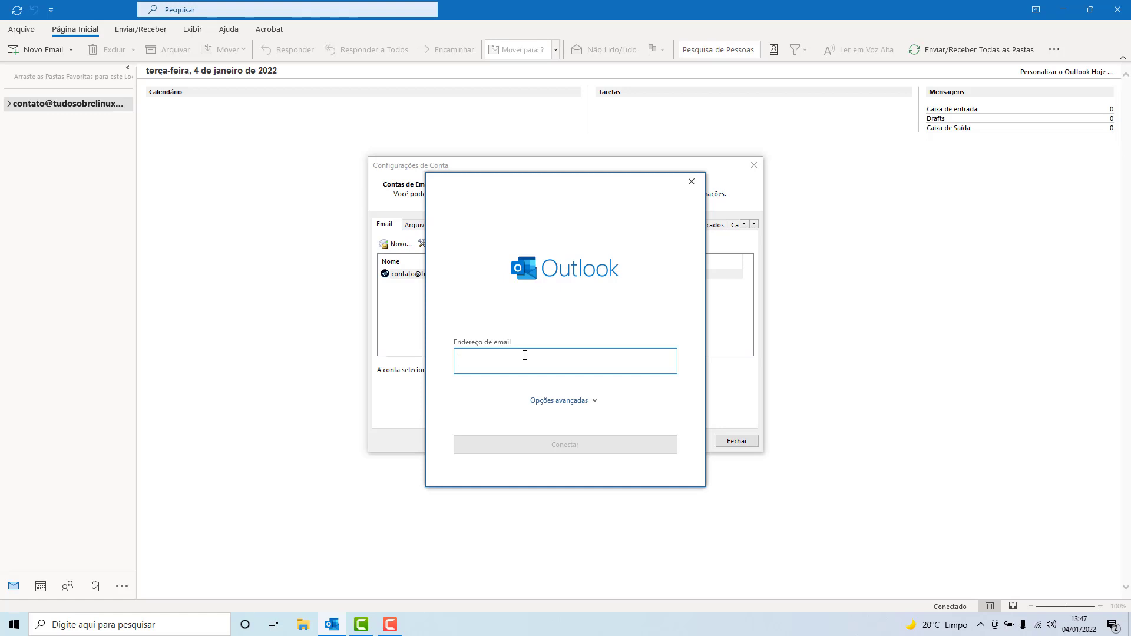
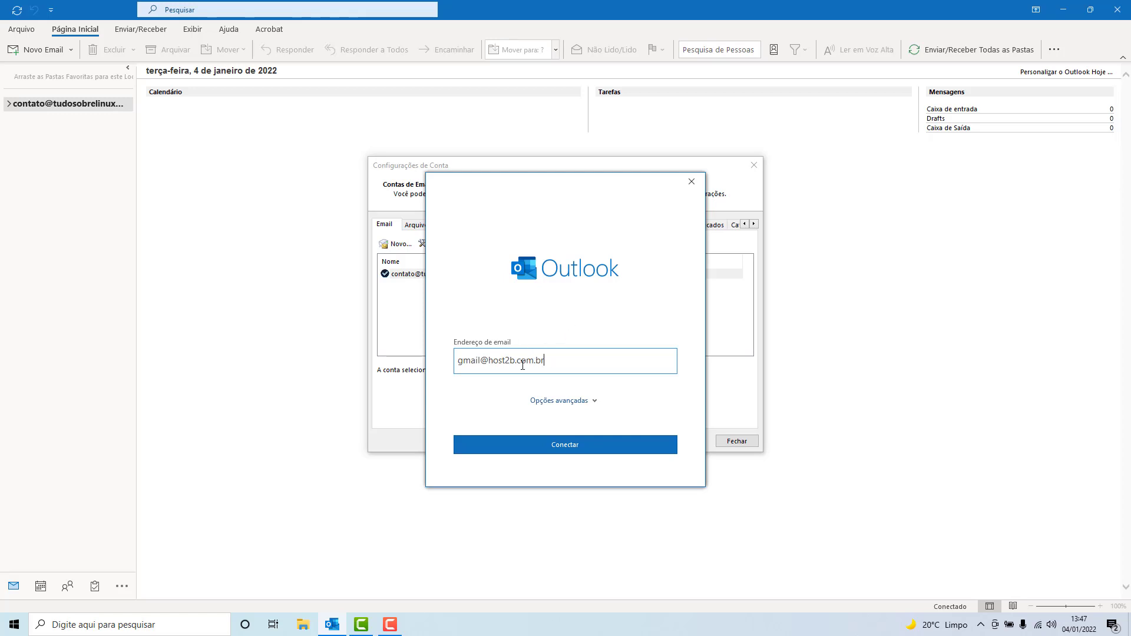
left_click(571, 402)
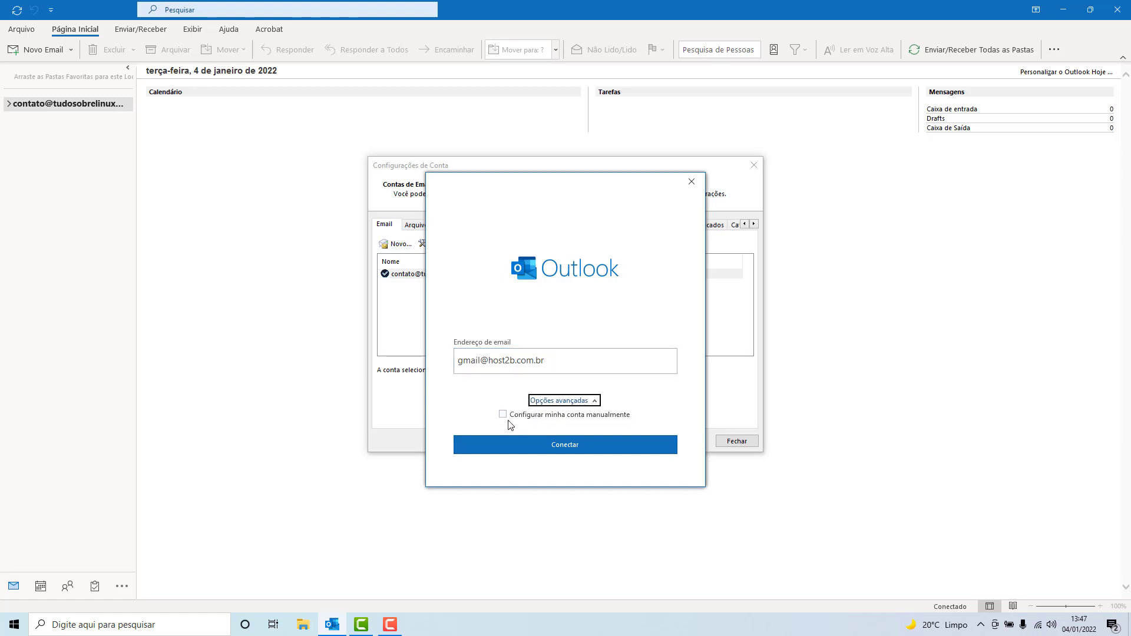
left_click(504, 419)
left_click(563, 448)
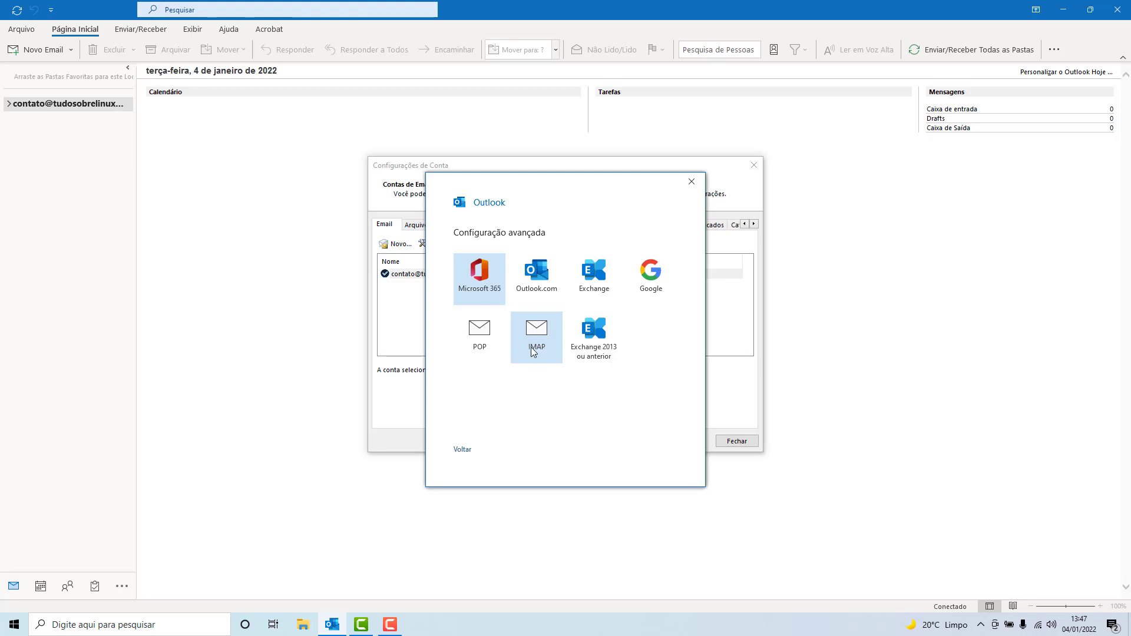
Step: Choose IMAP and set incoming server mail.host2b.com.br, port 993, SSL/TLS encryption
left_click(536, 348)
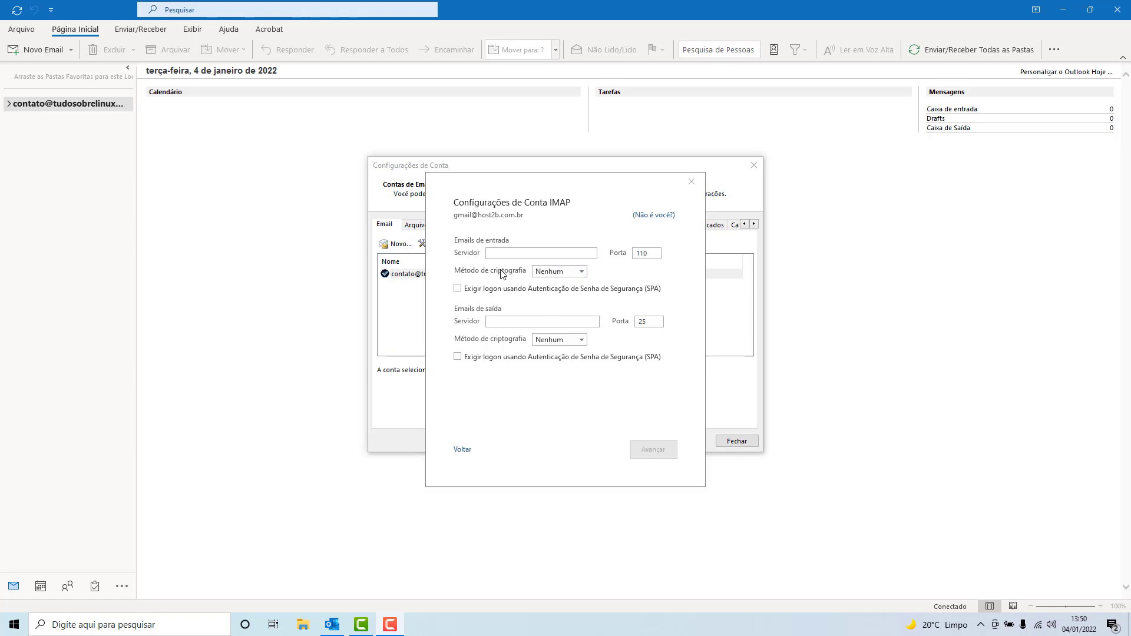
left_click(502, 253)
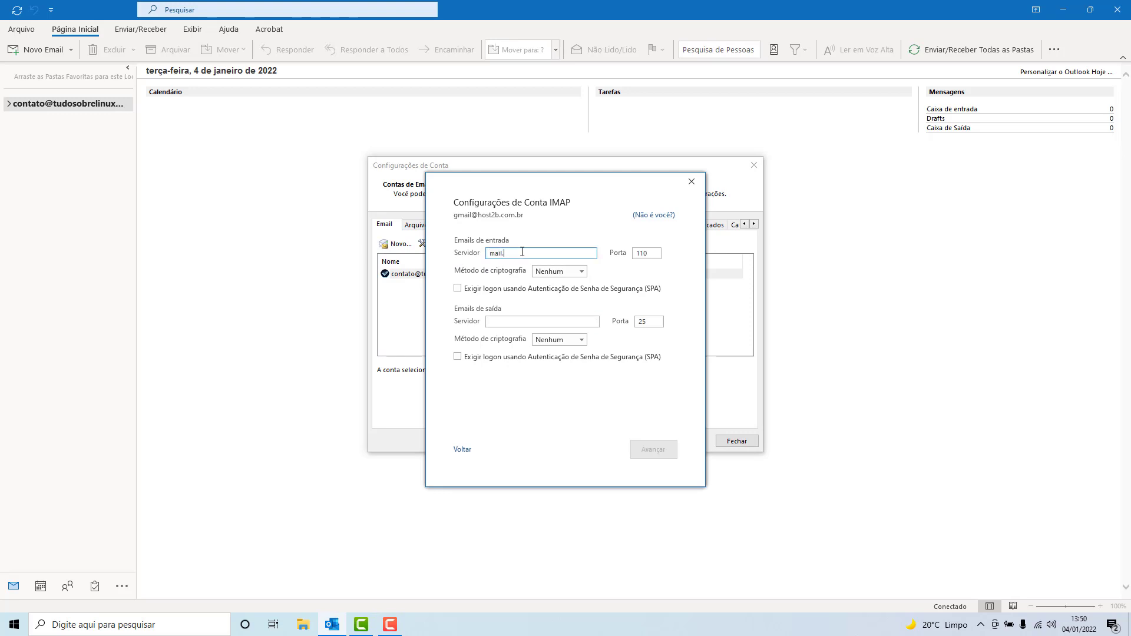
type("mail.host2b.com.br")
key("Tab")
key("BackSpace")
type("993")
double_click(642, 253)
left_click(547, 274)
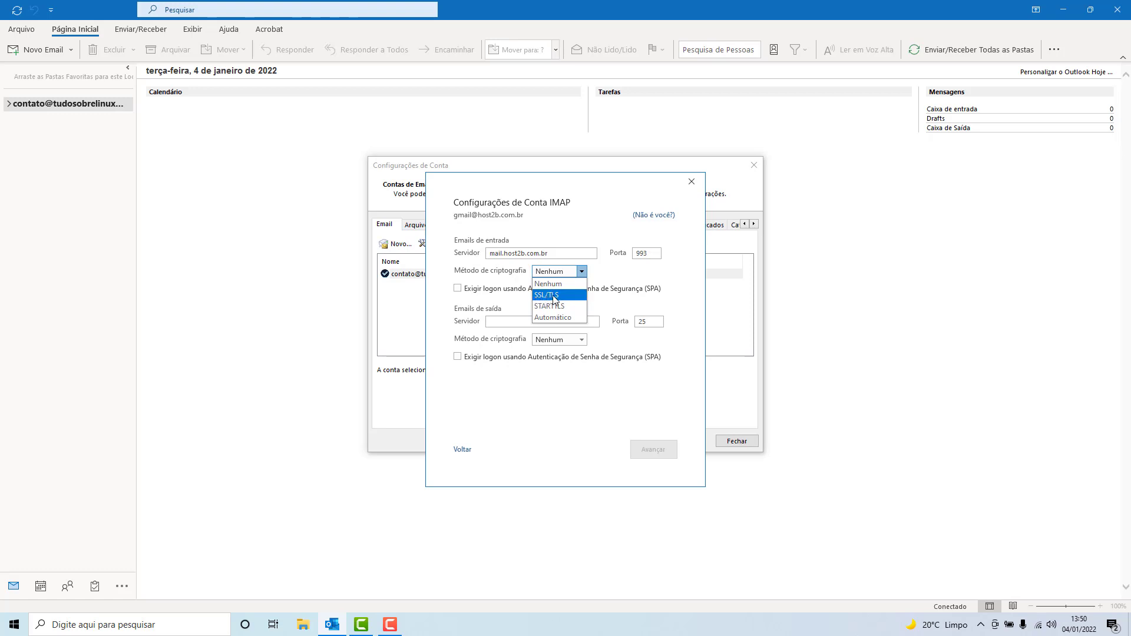
left_click(557, 296)
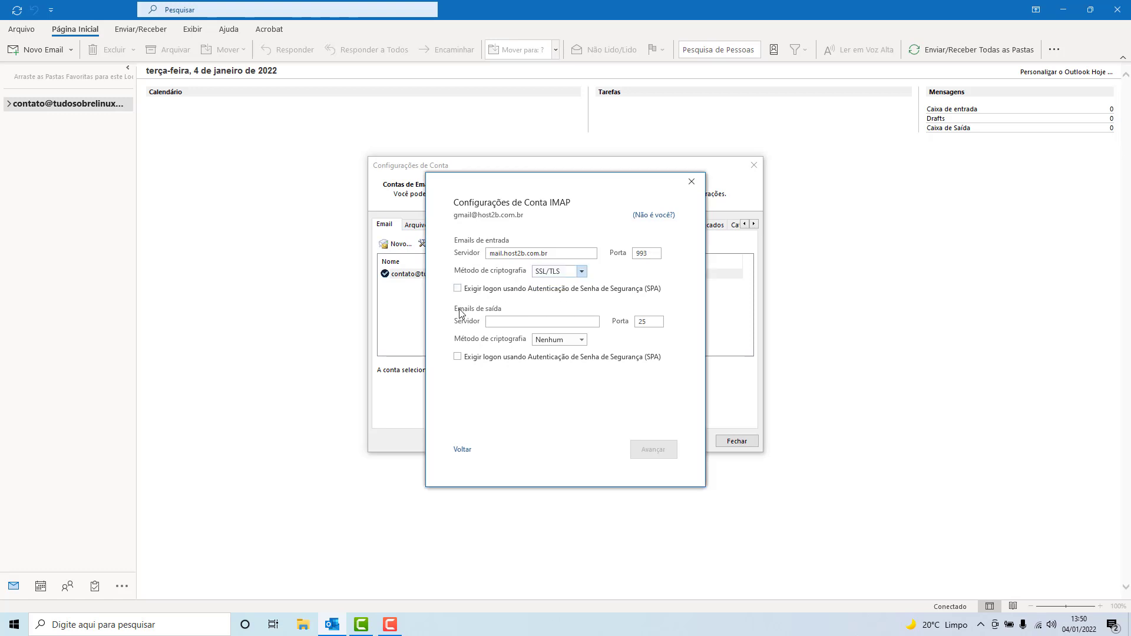
Step: Set outgoing server mail.host2b.com.br on port 587 with STARTTLS encryption and advance
left_click(487, 322)
type("mail.host2b.com.br")
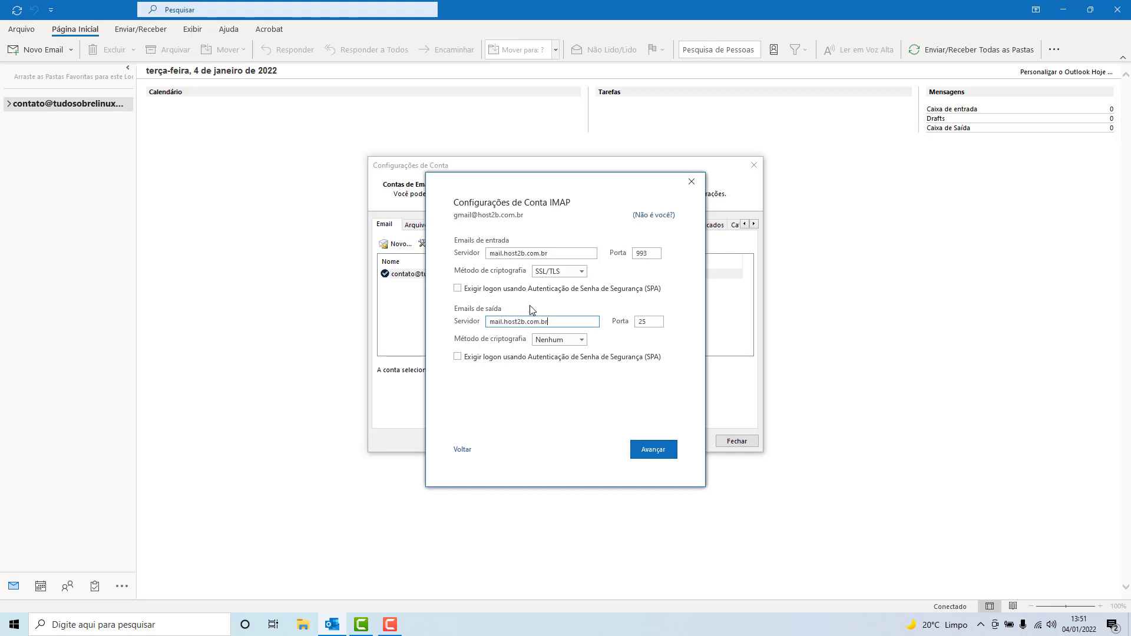
double_click(641, 322)
left_click(548, 346)
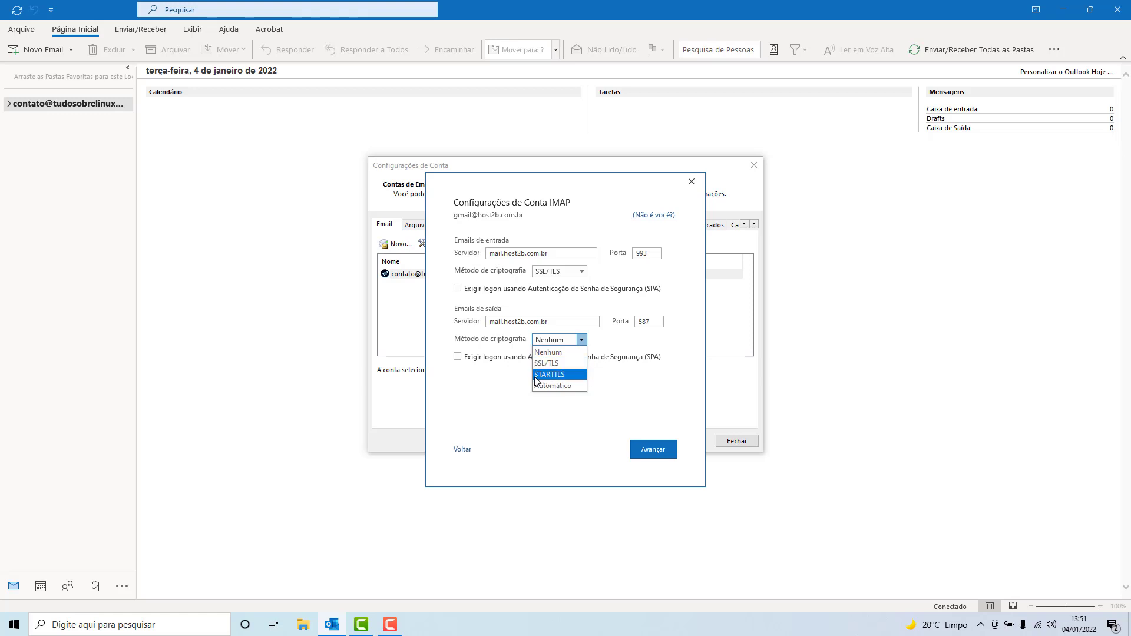
left_click(543, 376)
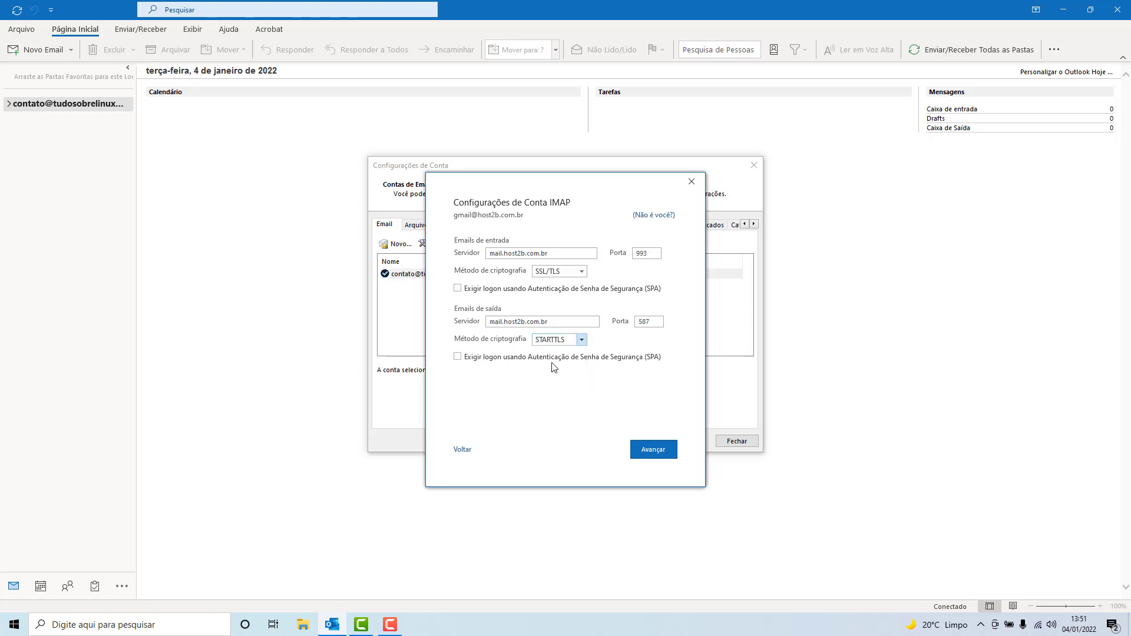
left_click(652, 450)
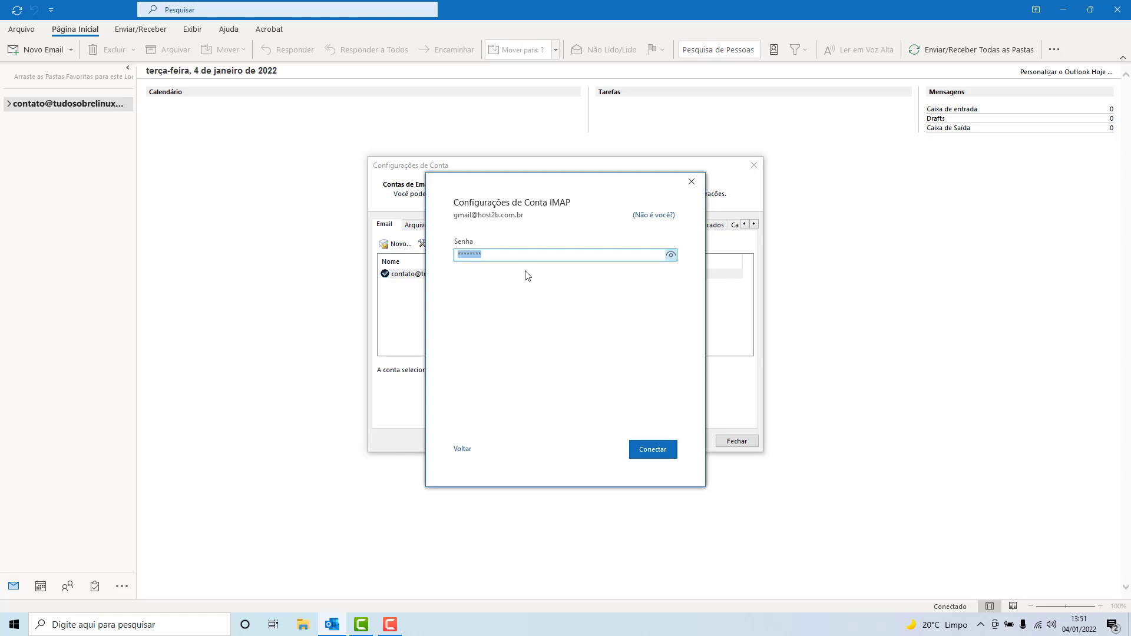
Step: Replace the prefilled Senha with the account password and connect the IMAP account
key("BackSpace")
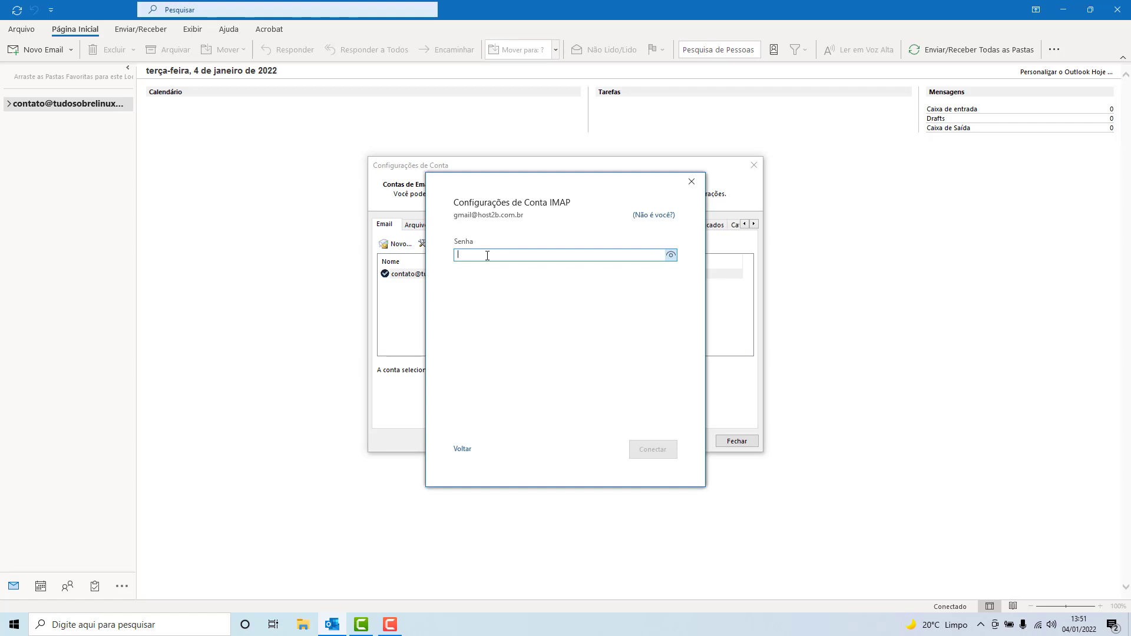
type("*")
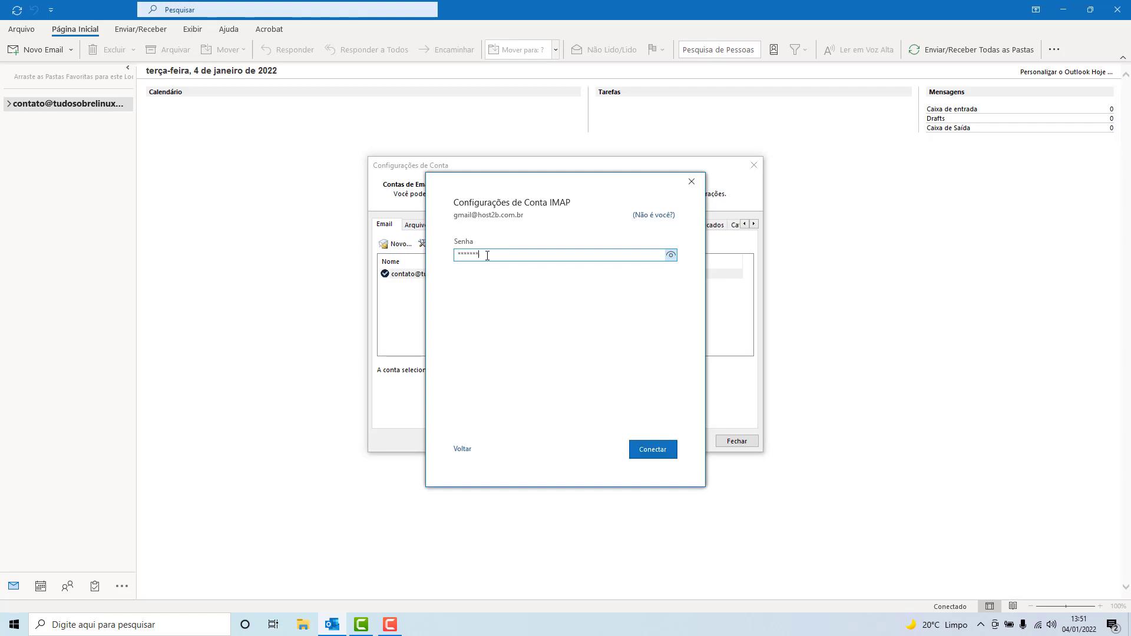
left_click(651, 457)
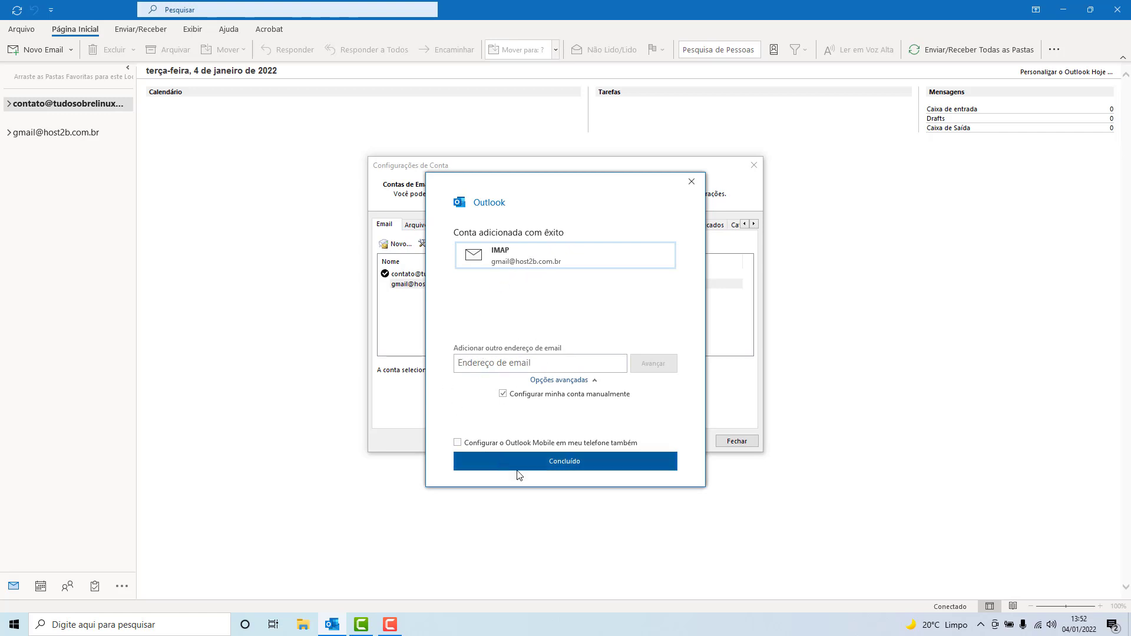
Step: Finish setup, select the new account in the Email list, and close Configurações de Conta
left_click(553, 461)
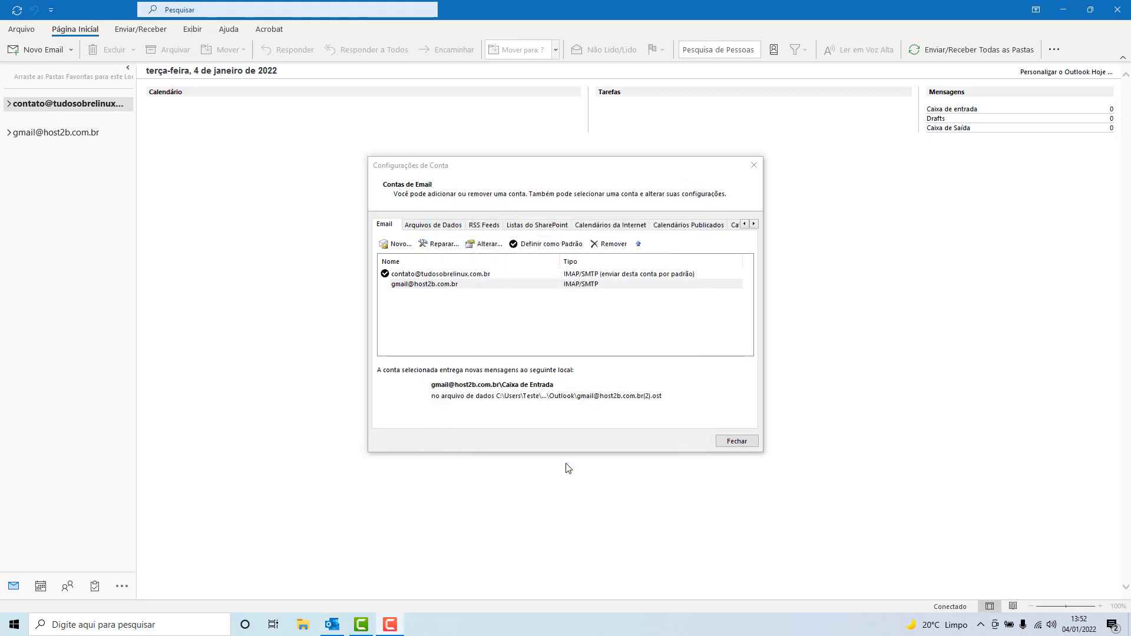
left_click(440, 286)
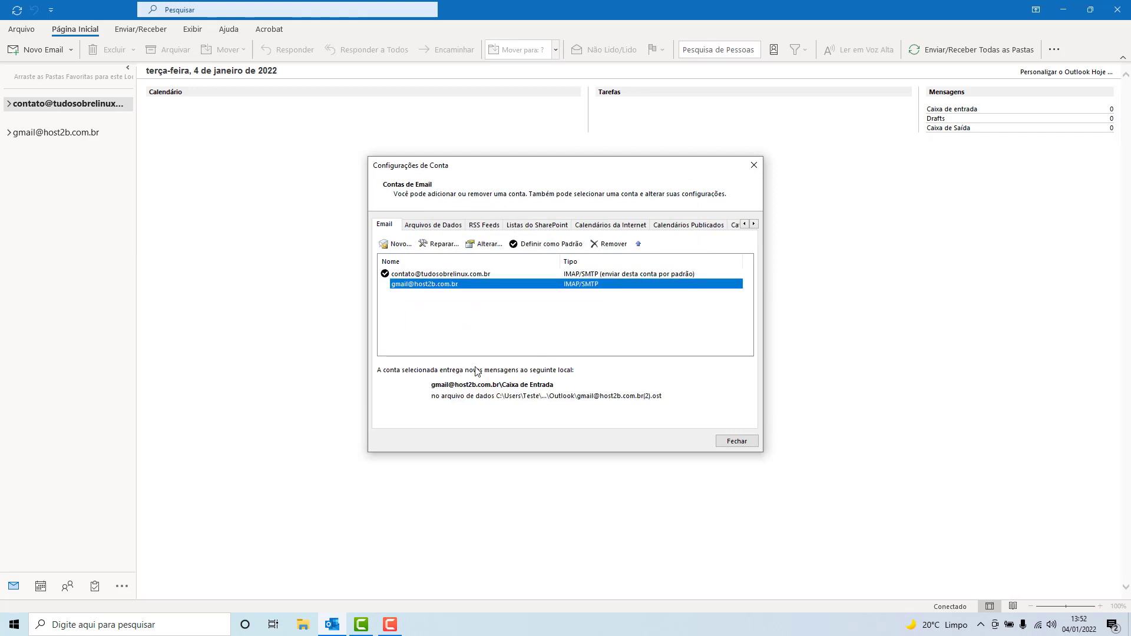
left_click(754, 166)
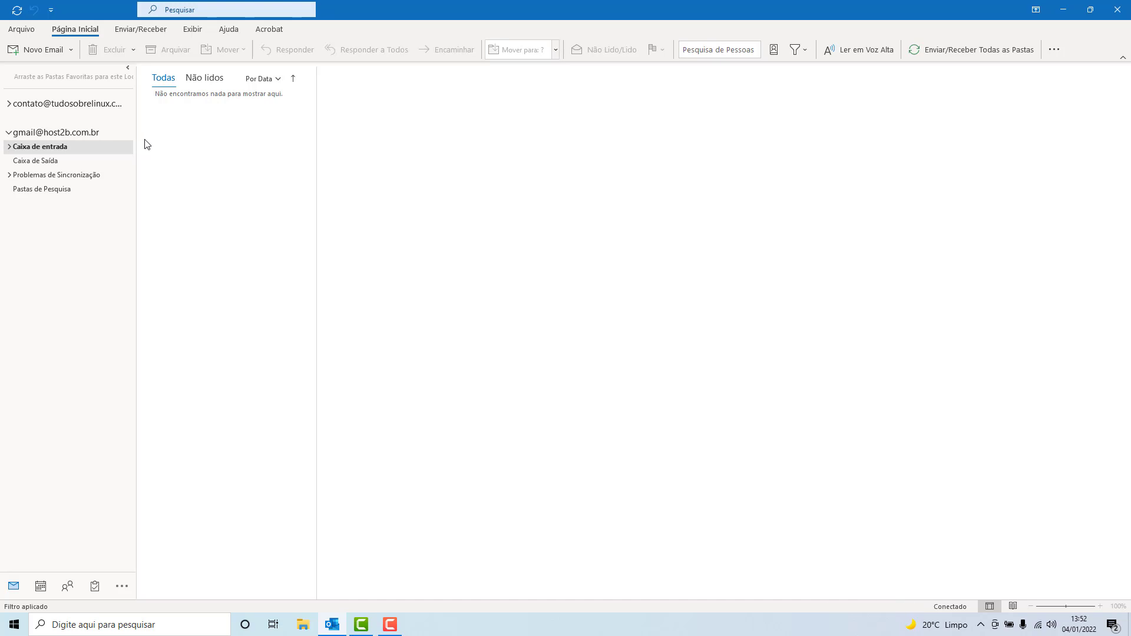
Step: Browse Caixa de Saída and Caixa de entrada, opening and discarding a blank new email
left_click(84, 160)
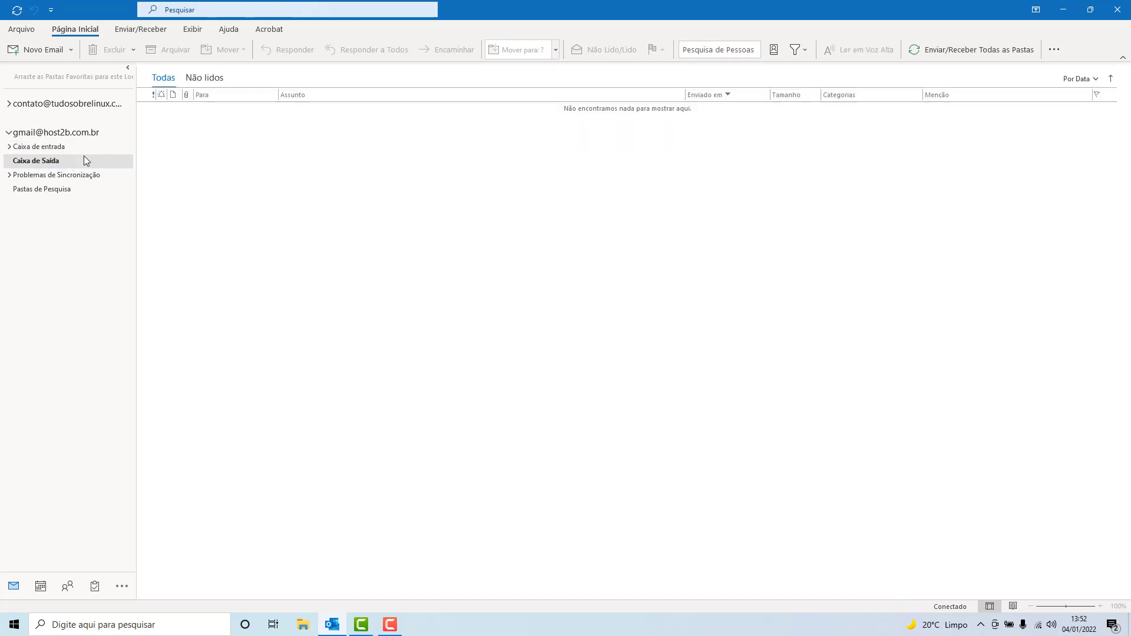
left_click(53, 150)
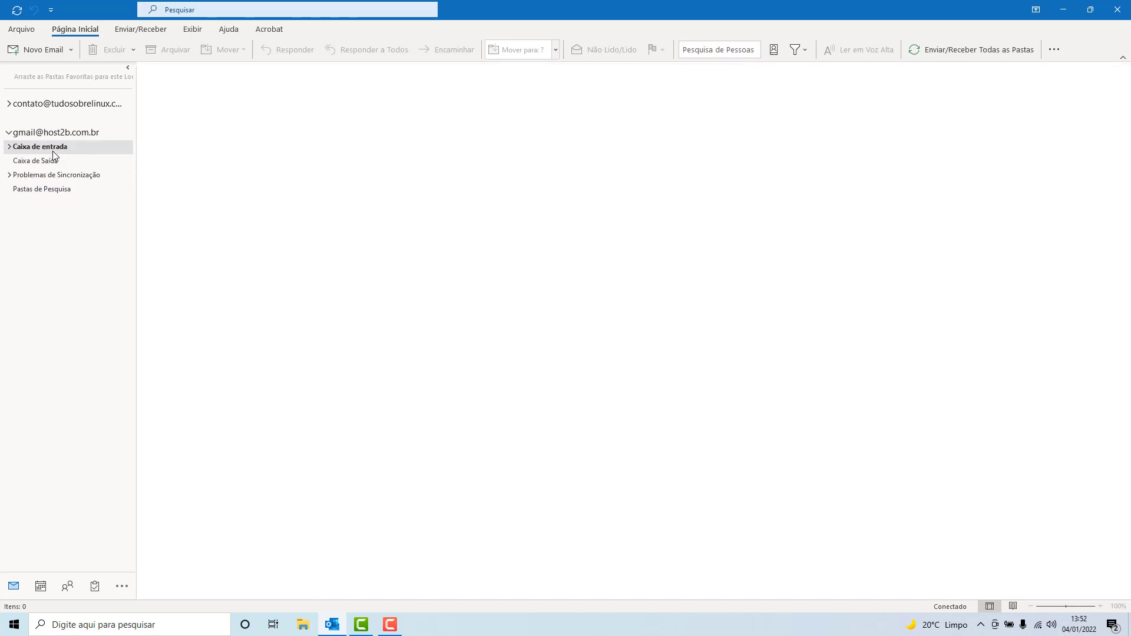
left_click(34, 53)
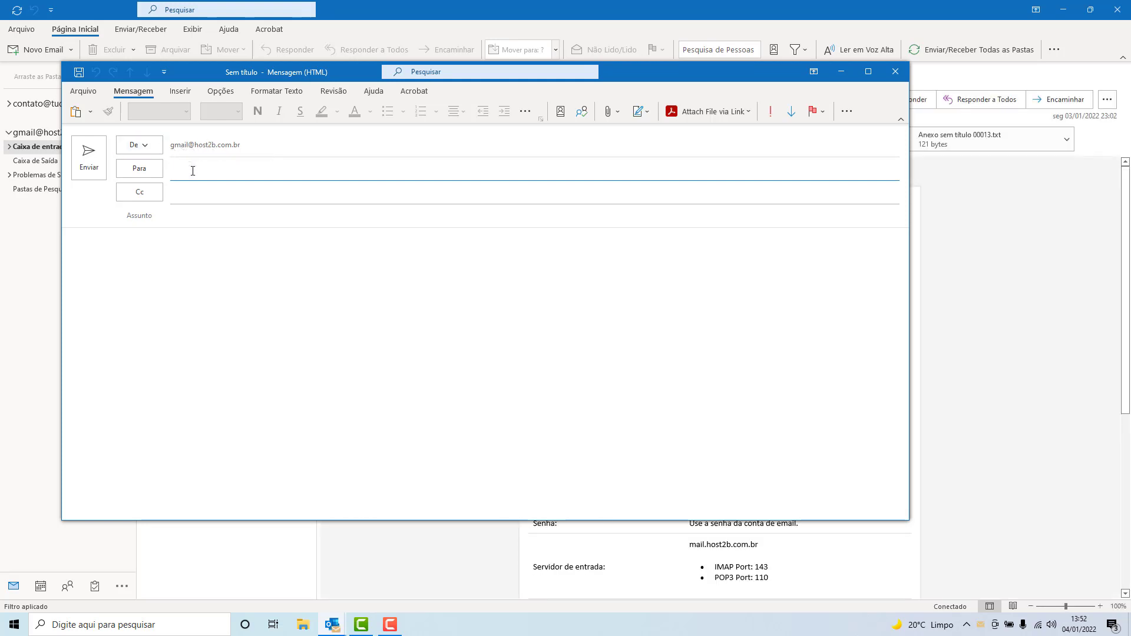
key("Escape")
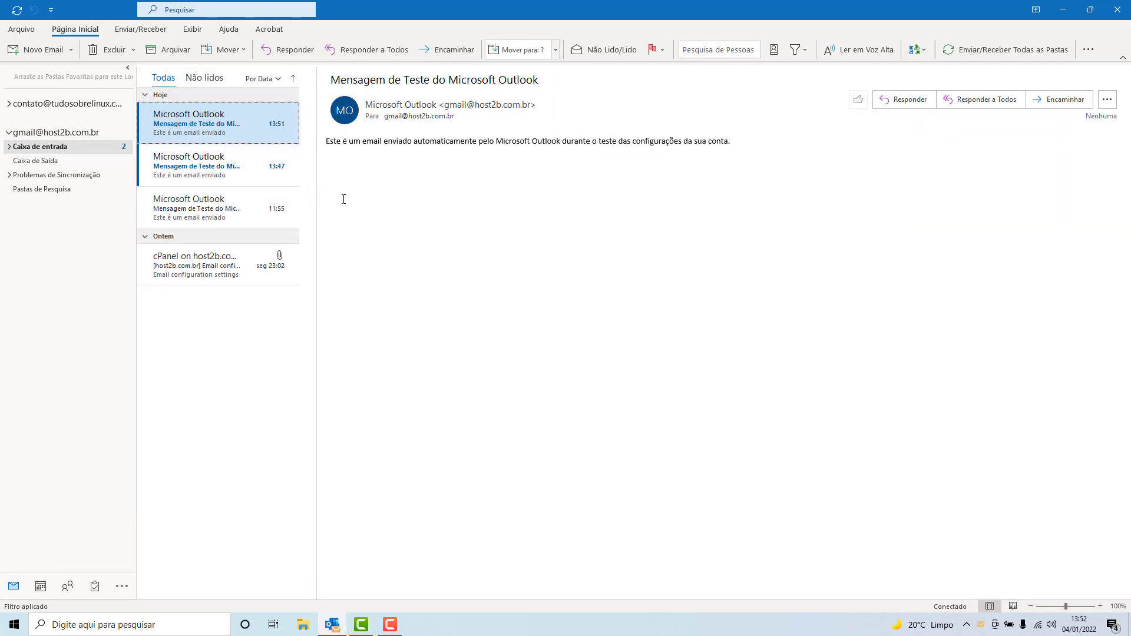